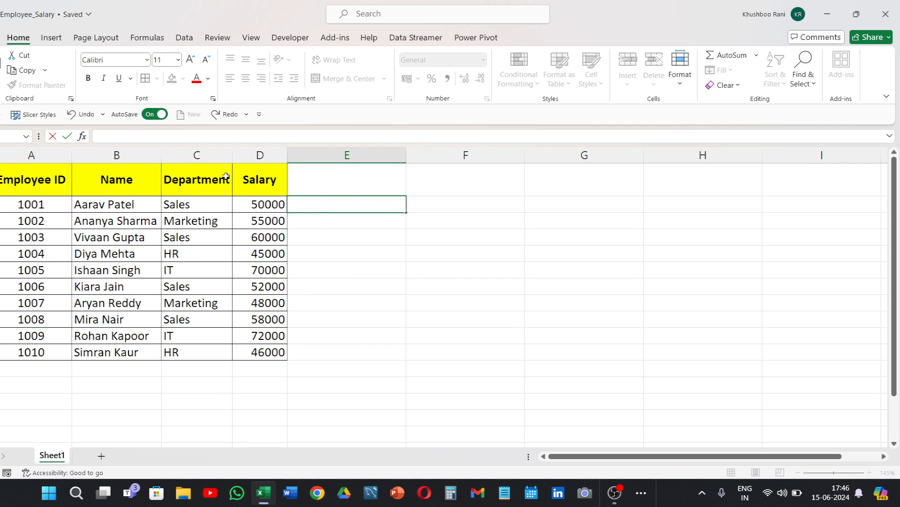
# Examine the employee table's Employee ID, Name, Department and Salary columns.
pyautogui.click(52, 183)
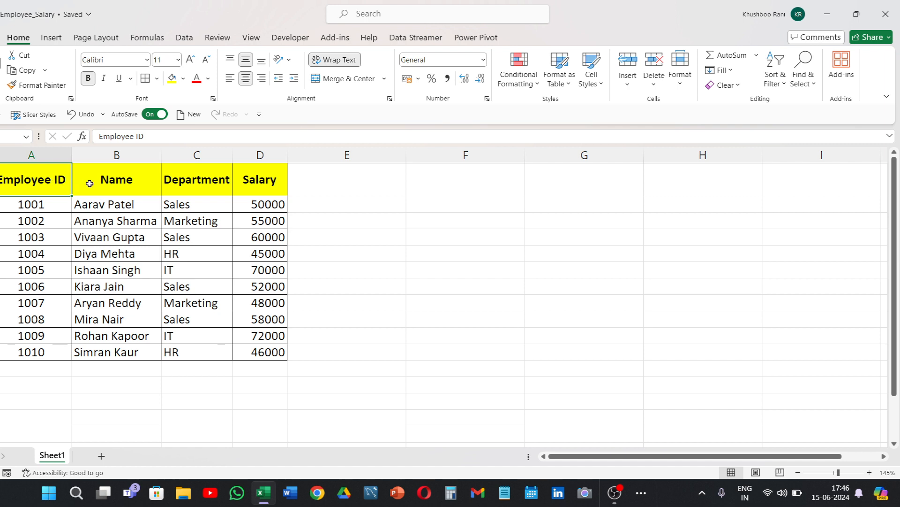
pyautogui.moveTo(251, 187); pyautogui.dragTo(260, 319)
pyautogui.moveTo(109, 191); pyautogui.dragTo(135, 322)
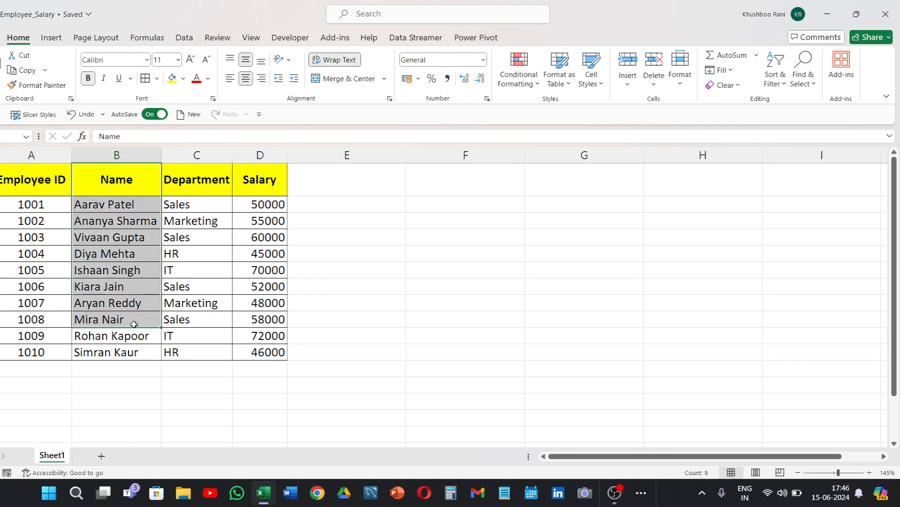
pyautogui.click(196, 187)
pyautogui.moveTo(195, 188); pyautogui.dragTo(191, 336)
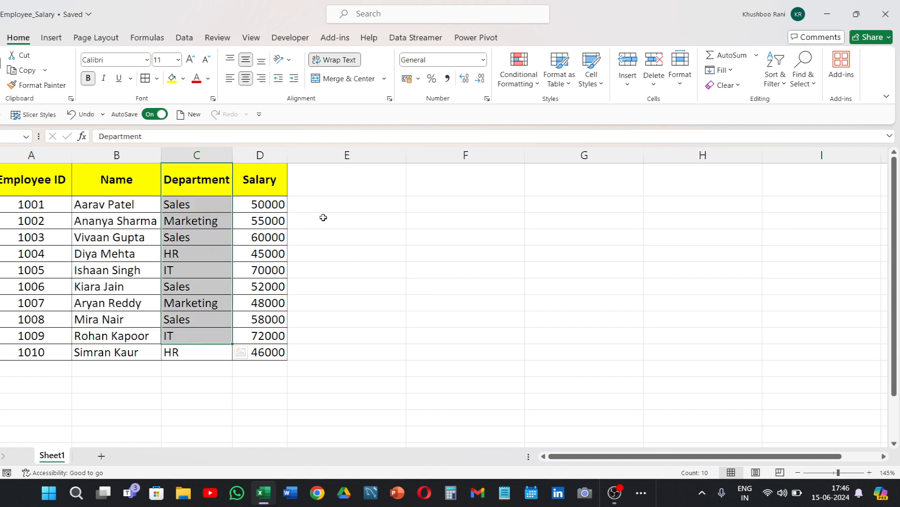
pyautogui.click(329, 198)
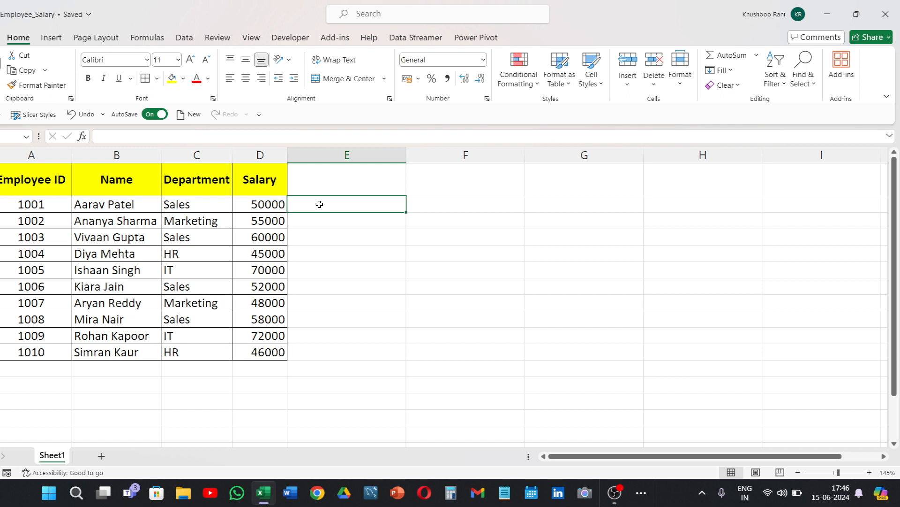
pyautogui.moveTo(251, 203); pyautogui.dragTo(270, 352)
pyautogui.moveTo(86, 197); pyautogui.dragTo(141, 371)
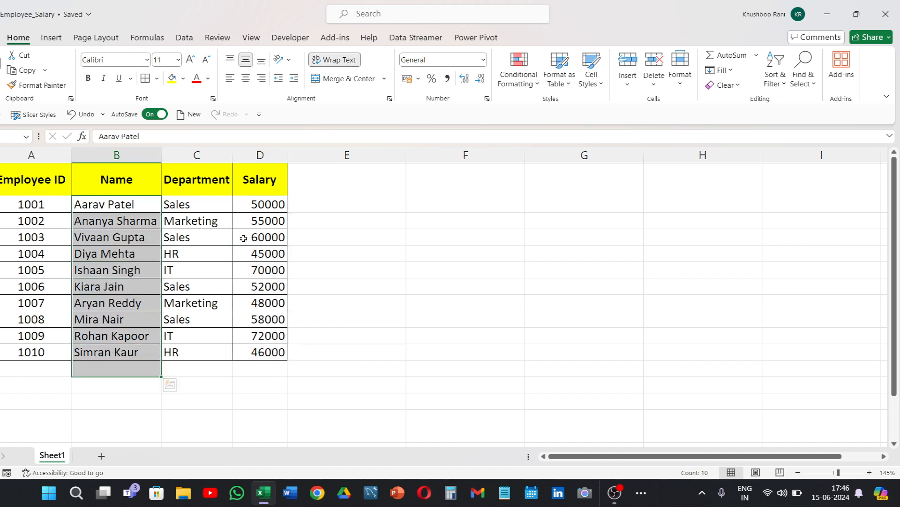
# Total all salaries in cell E2 with the formula =SUM(D2:D11) and select the cell to check its formula.
pyautogui.click(338, 207)
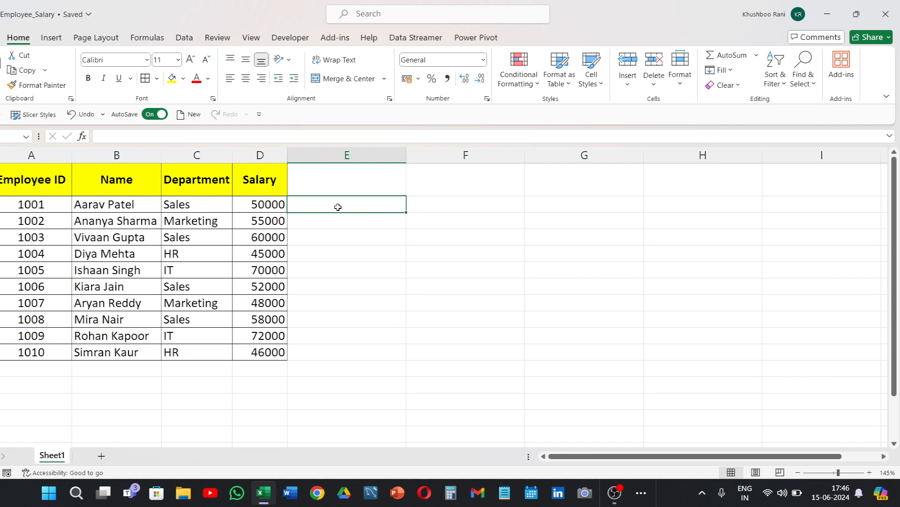
pyautogui.write('=sum')
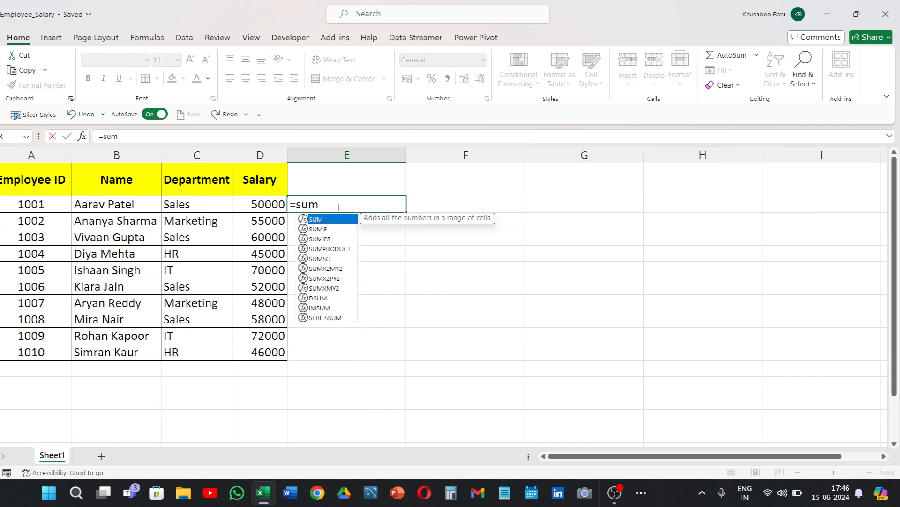
pyautogui.press('Tab')
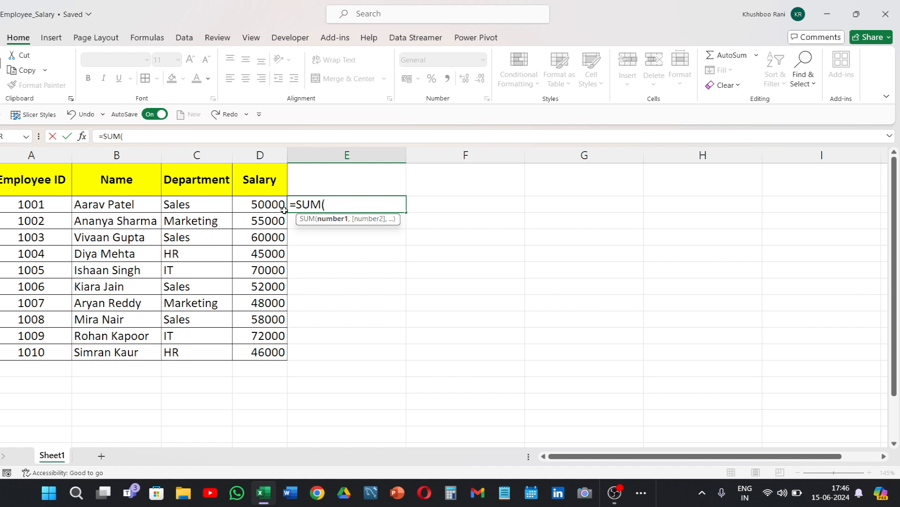
pyautogui.moveTo(275, 205); pyautogui.dragTo(275, 353)
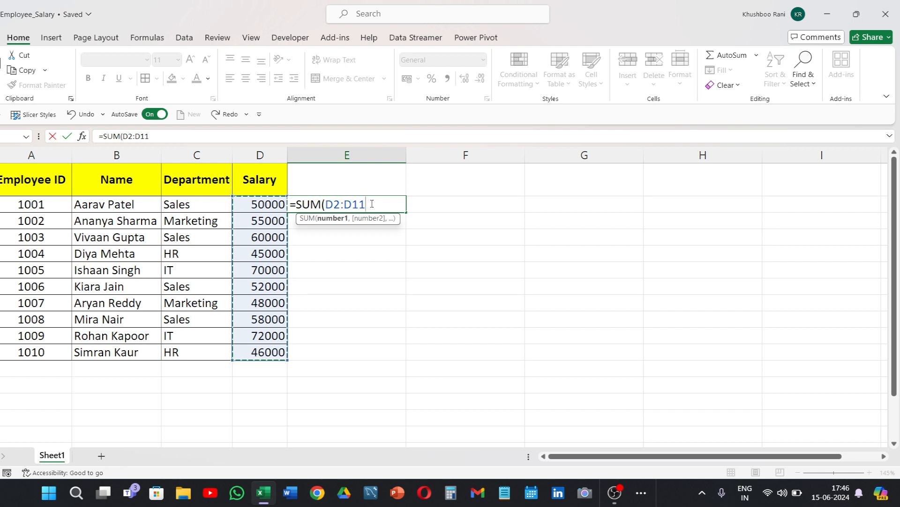
pyautogui.write(')')
pyautogui.press('Return')
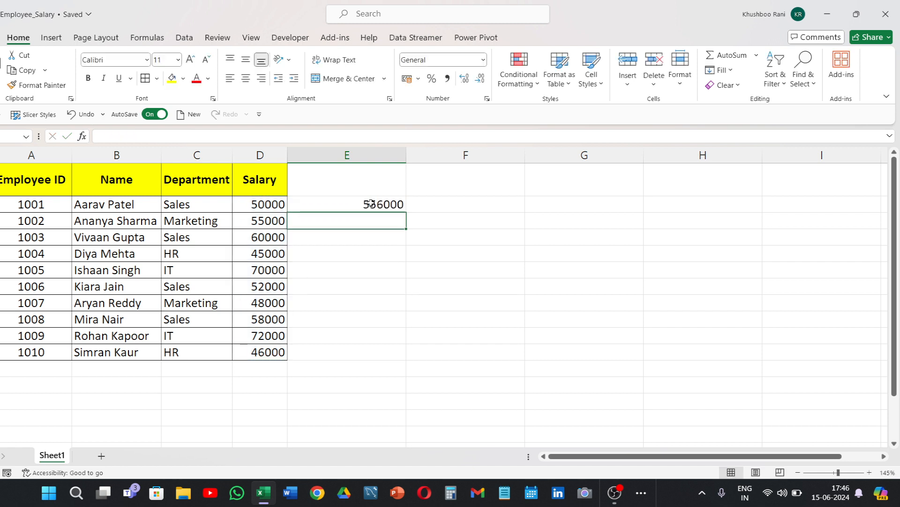
pyautogui.click(371, 205)
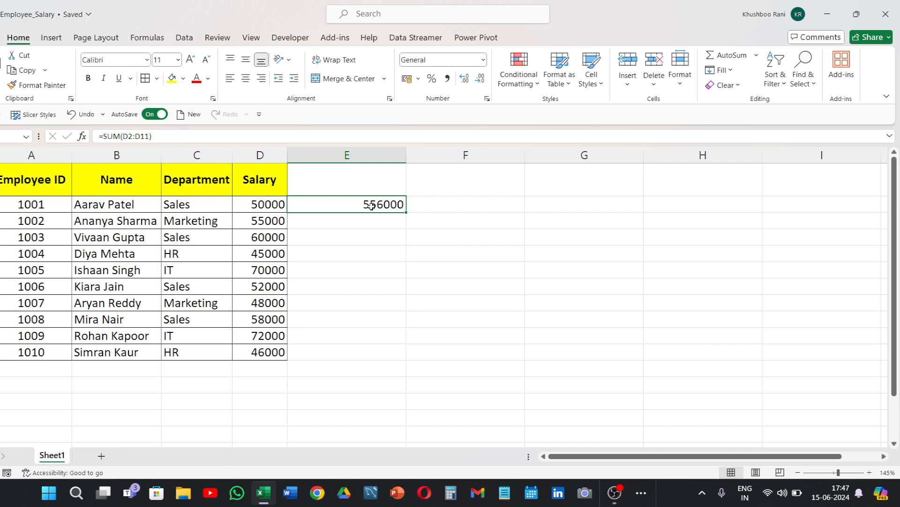
# Start a SUMIF formula in cell E3 with the department cells C2:C11 as its range.
pyautogui.click(373, 224)
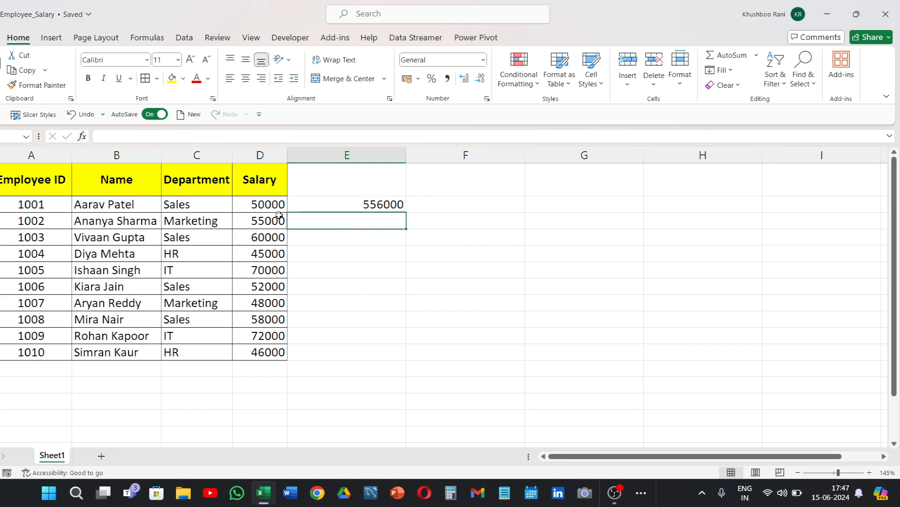
pyautogui.moveTo(267, 203); pyautogui.dragTo(270, 353)
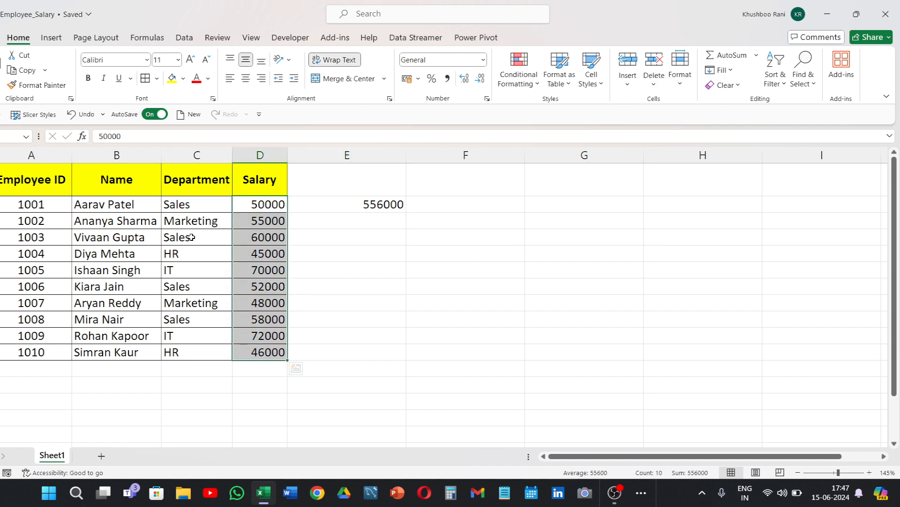
pyautogui.click(193, 207)
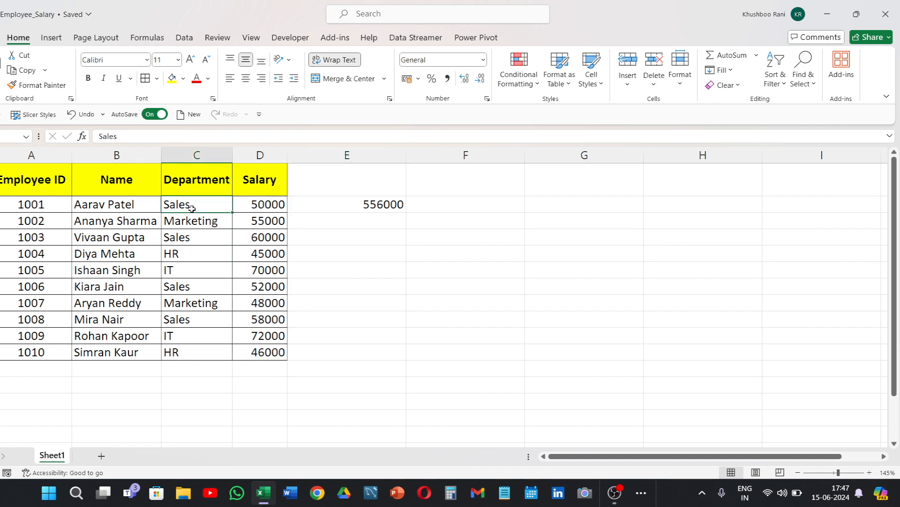
pyautogui.click(306, 219)
pyautogui.write('=')
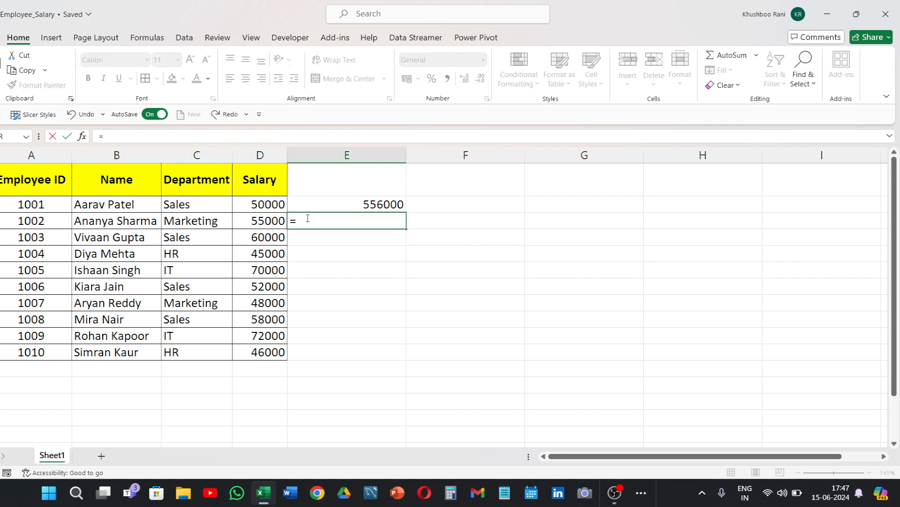
pyautogui.write('sumif')
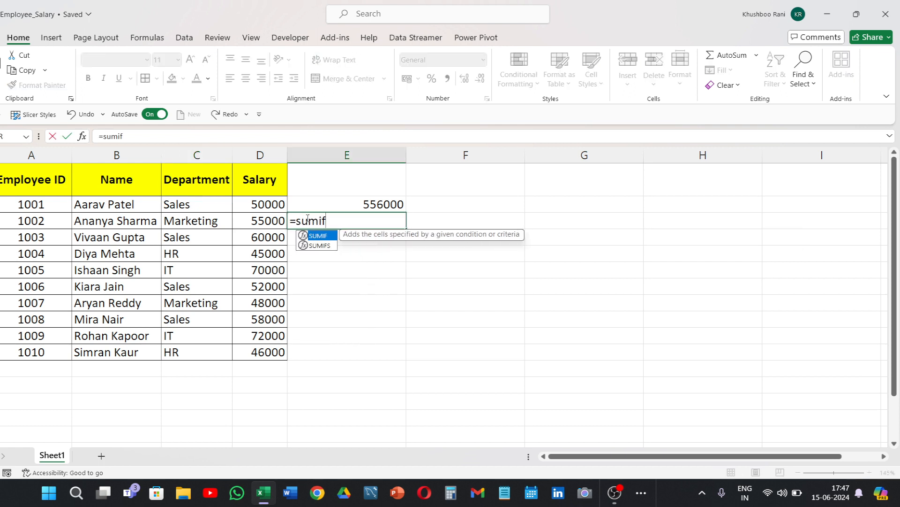
pyautogui.press('Tab')
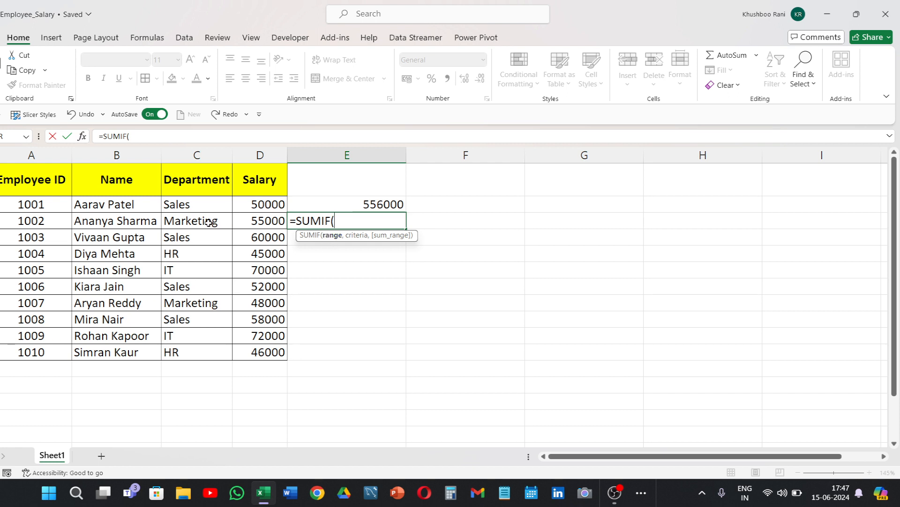
pyautogui.moveTo(199, 205); pyautogui.dragTo(202, 357)
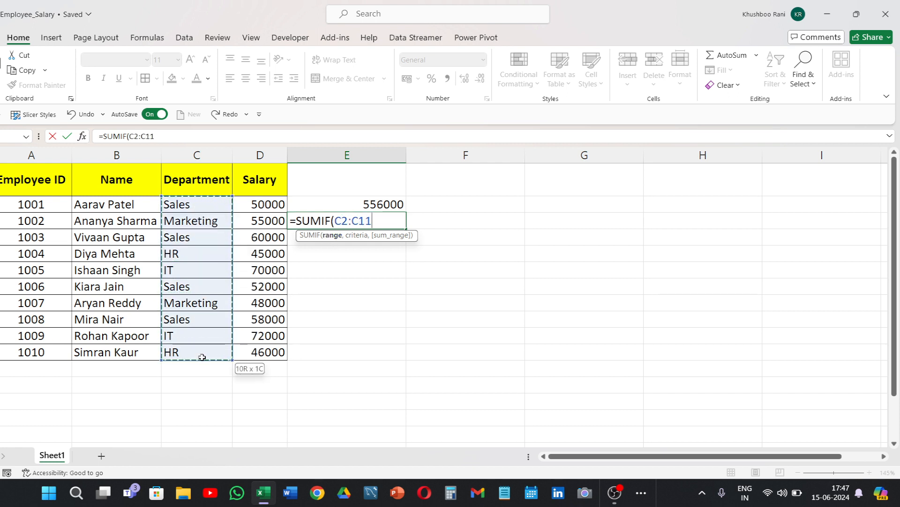
pyautogui.write(',')
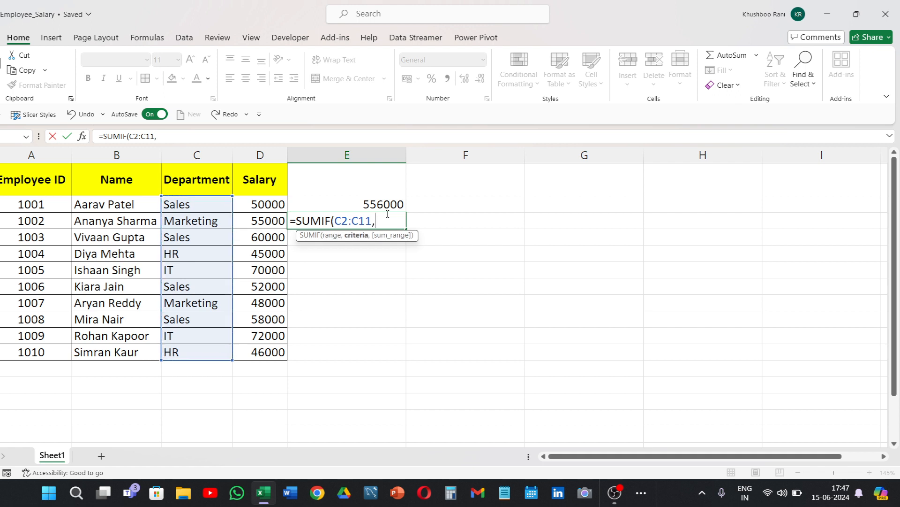
pyautogui.write('"Sales')
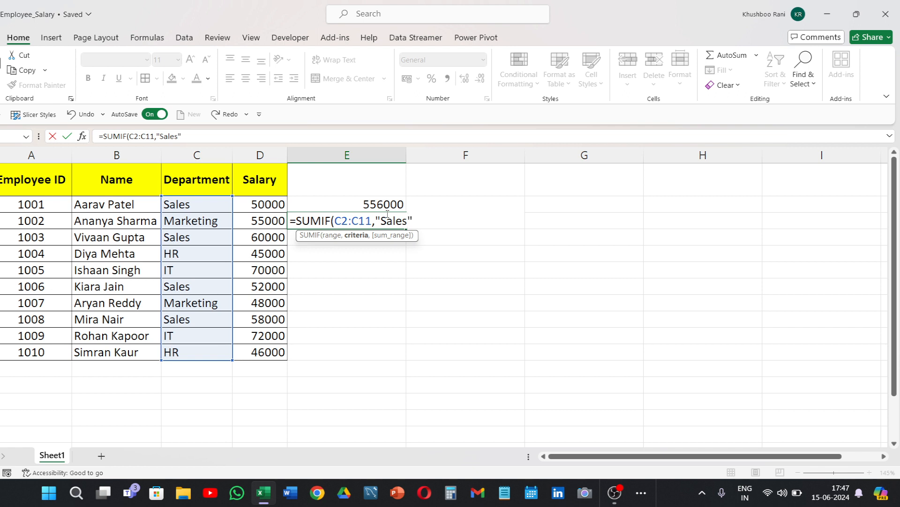
pyautogui.write('",')
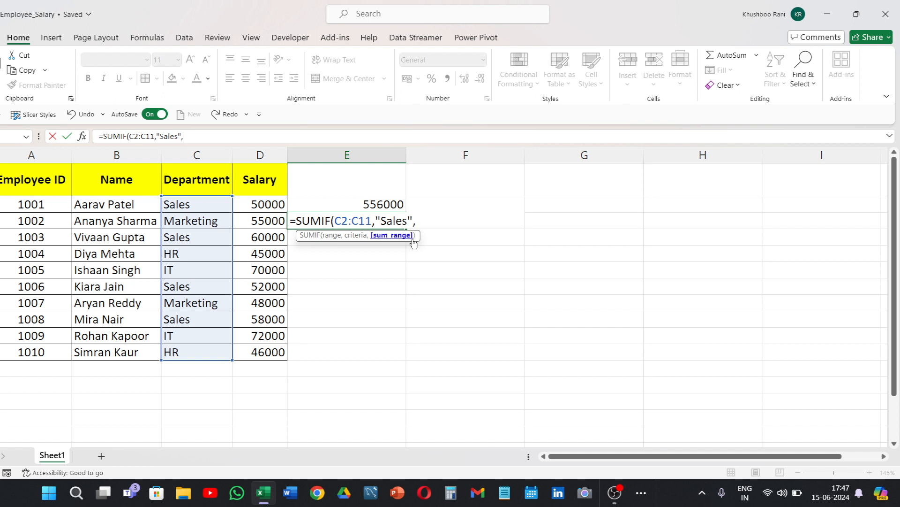
# Complete the SUMIF formula in E3 with criterion "Sales" and sum range D2:D11, and check it against the Sales salaries.
pyautogui.click(271, 204)
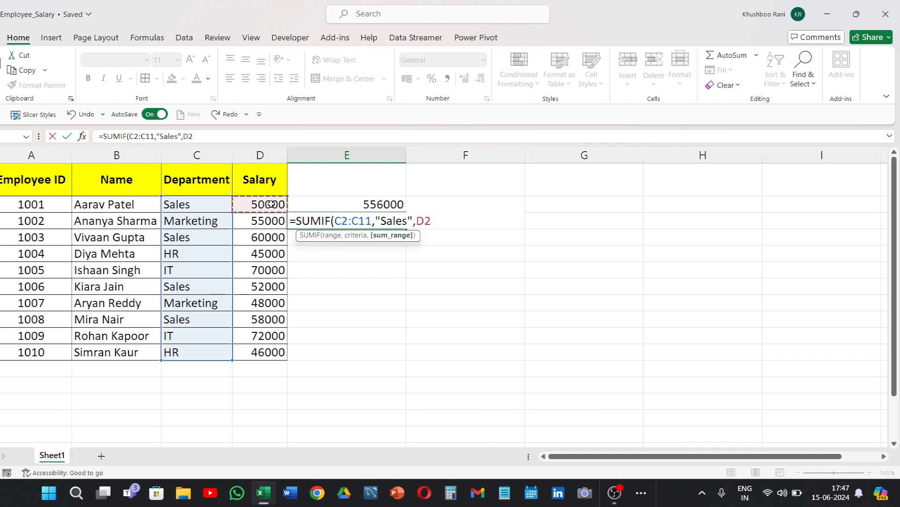
pyautogui.moveTo(272, 204); pyautogui.dragTo(263, 352)
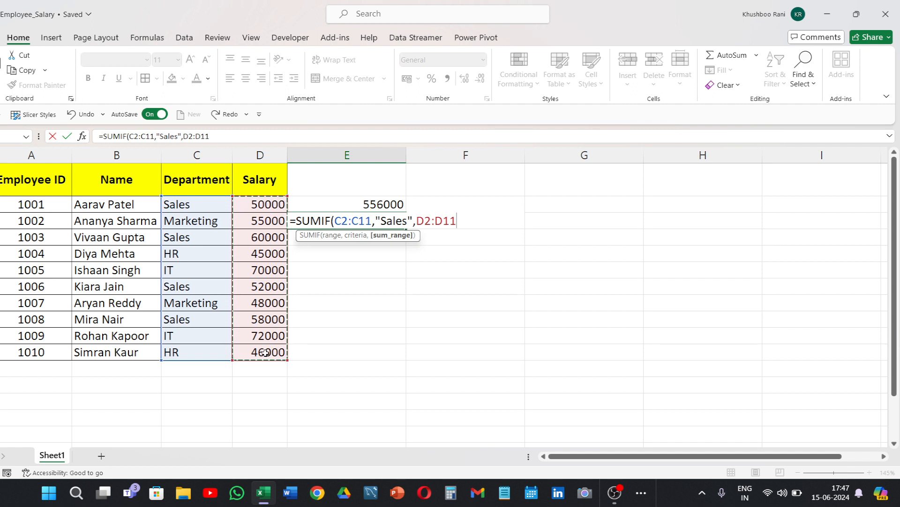
pyautogui.write(')')
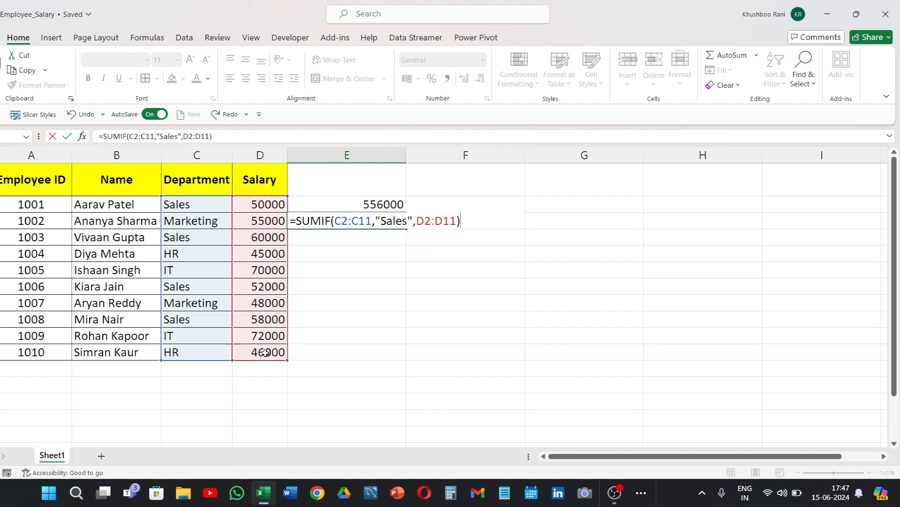
pyautogui.press('Return')
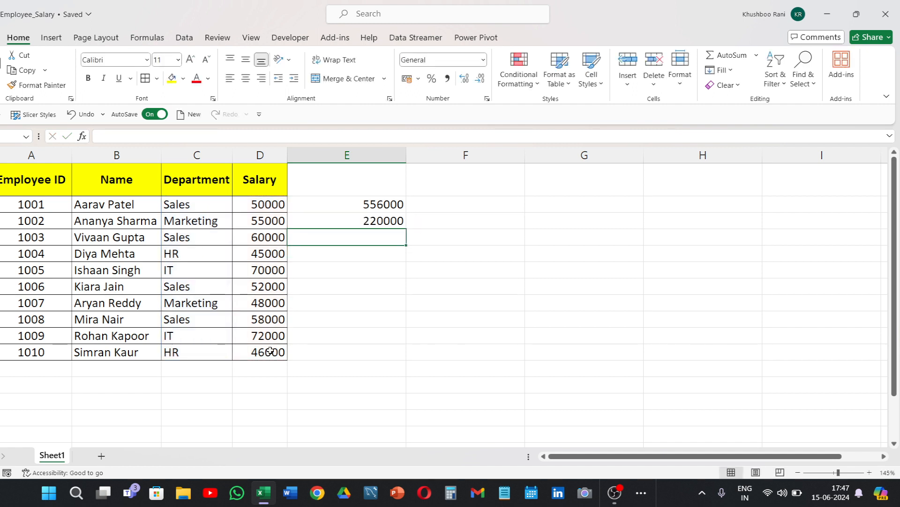
pyautogui.click(365, 221)
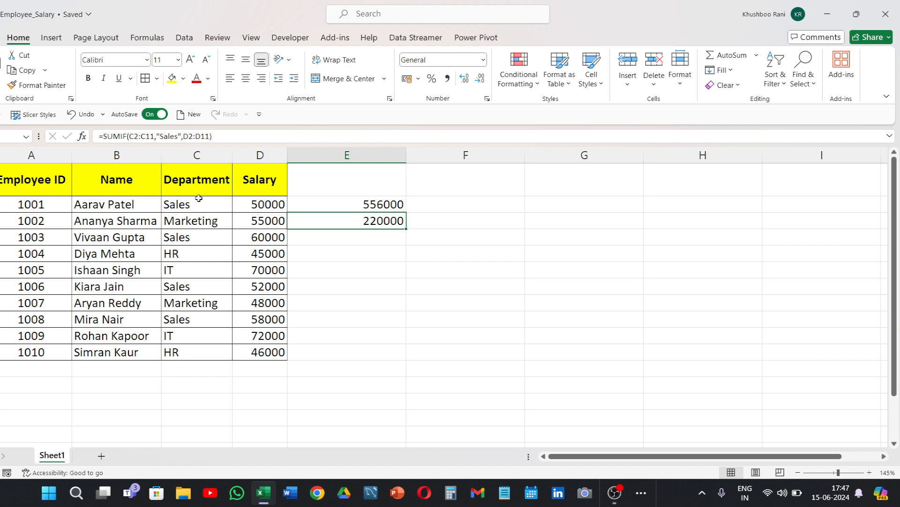
pyautogui.click(256, 203)
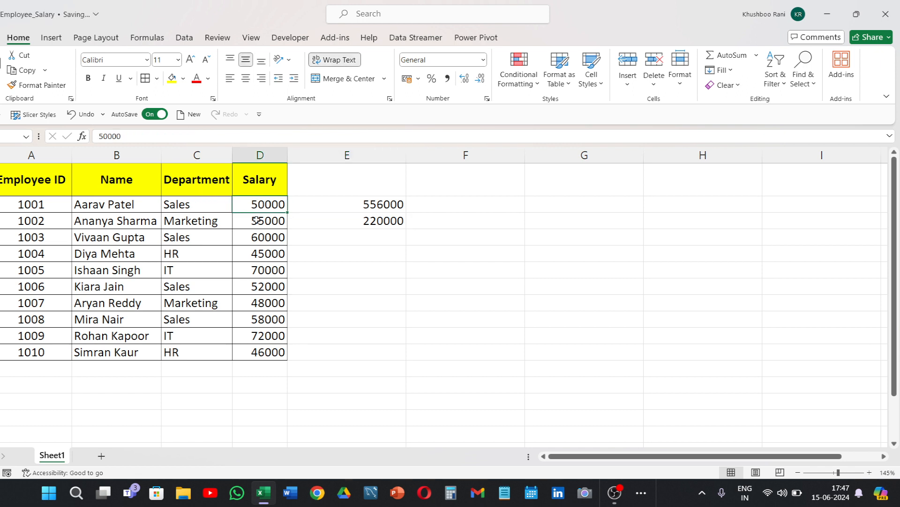
pyautogui.click(261, 288)
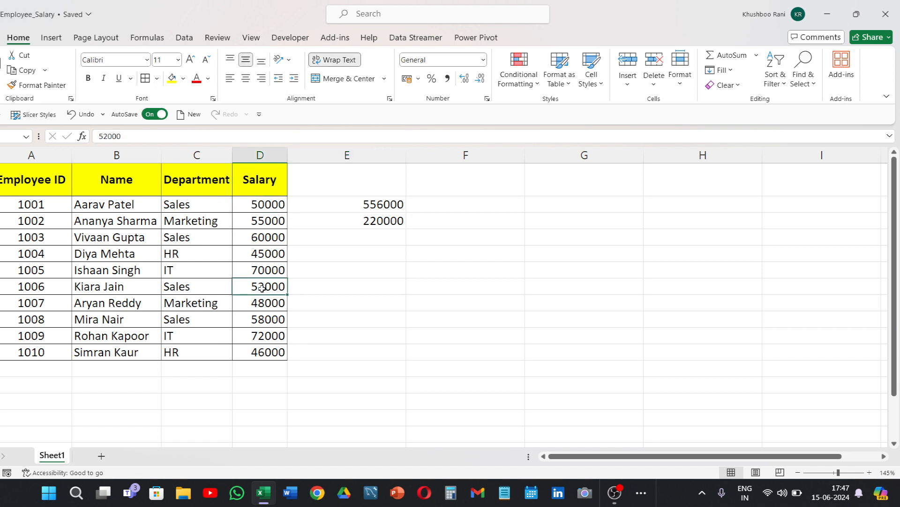
pyautogui.click(269, 322)
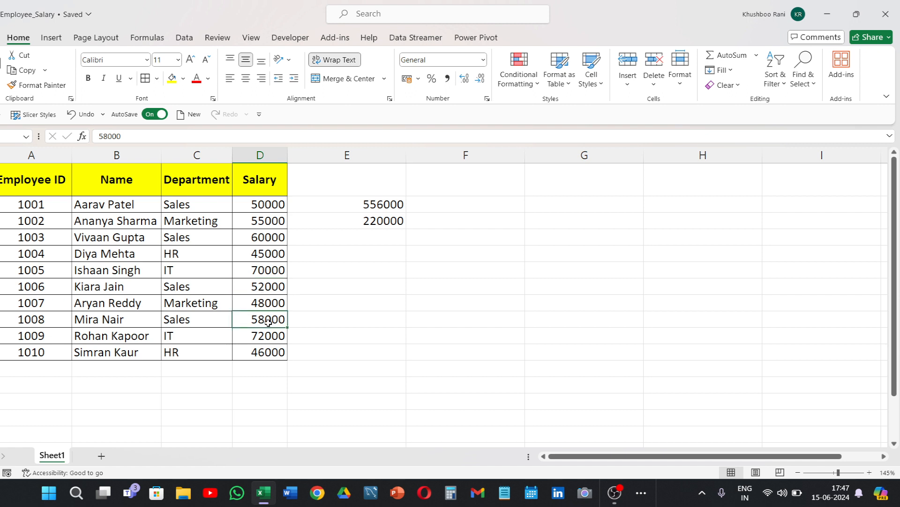
# Start a SUMIFS formula in cell E4 with sum range D2:D11 and the department cells C2:C11 as first criteria range.
pyautogui.click(372, 234)
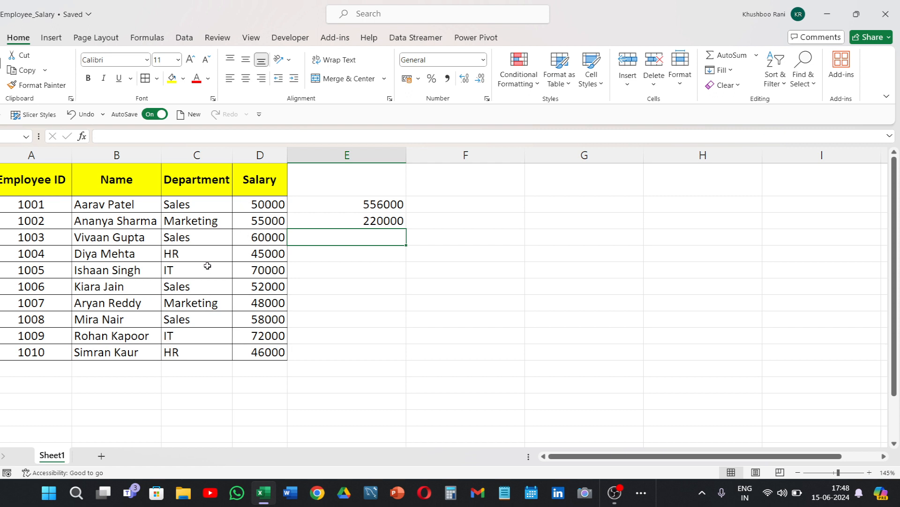
pyautogui.write('=sumi')
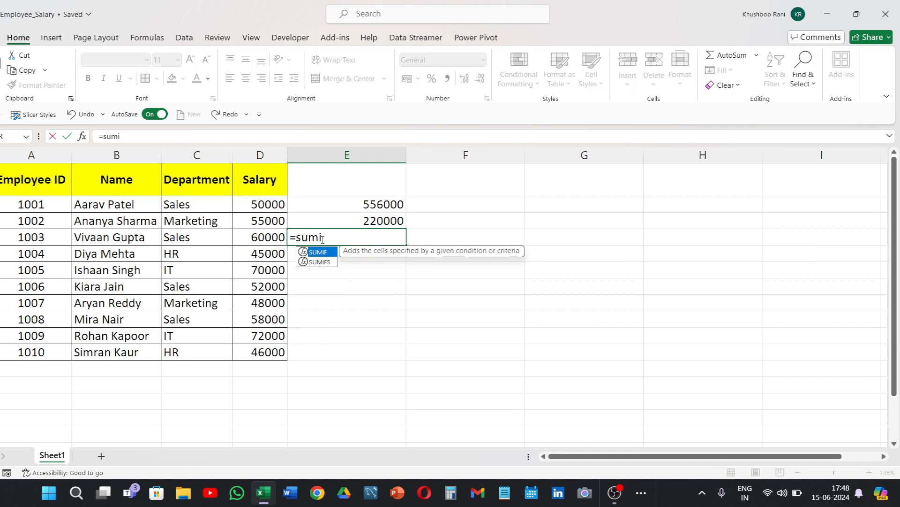
pyautogui.press('Down')
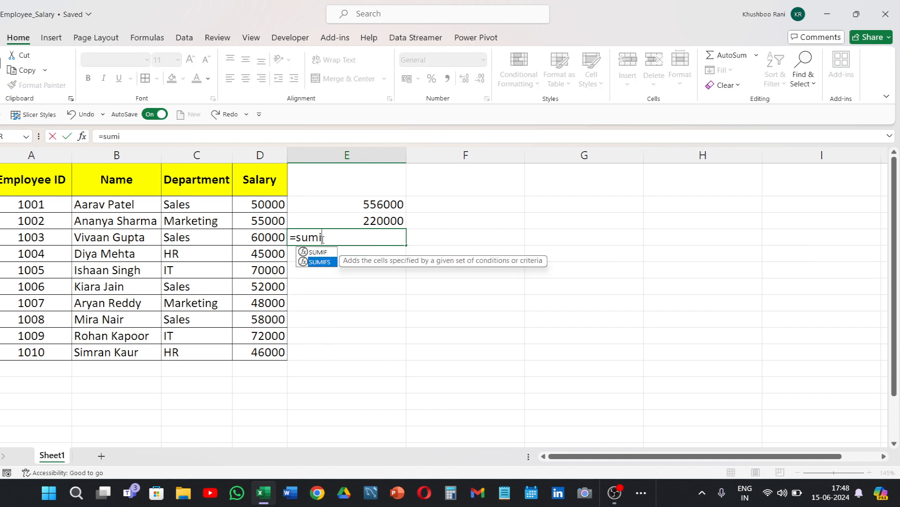
pyautogui.press('Tab')
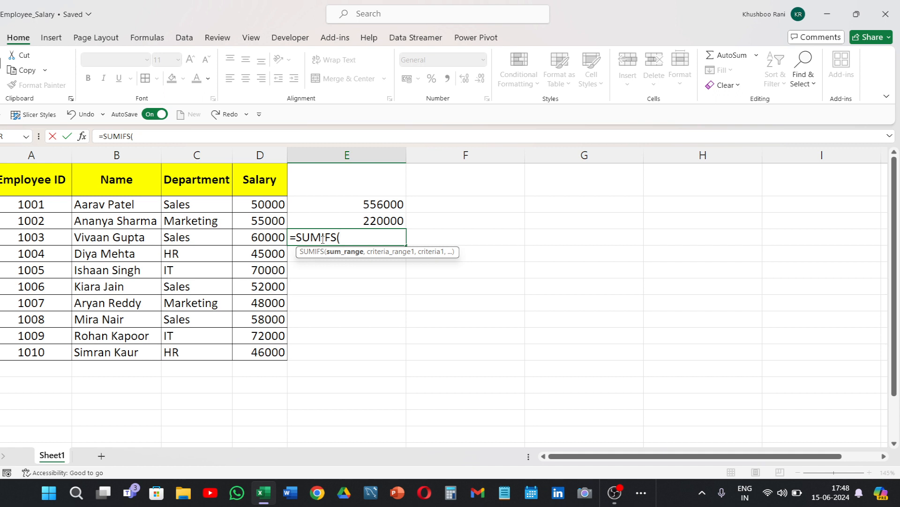
pyautogui.moveTo(257, 203); pyautogui.dragTo(264, 352)
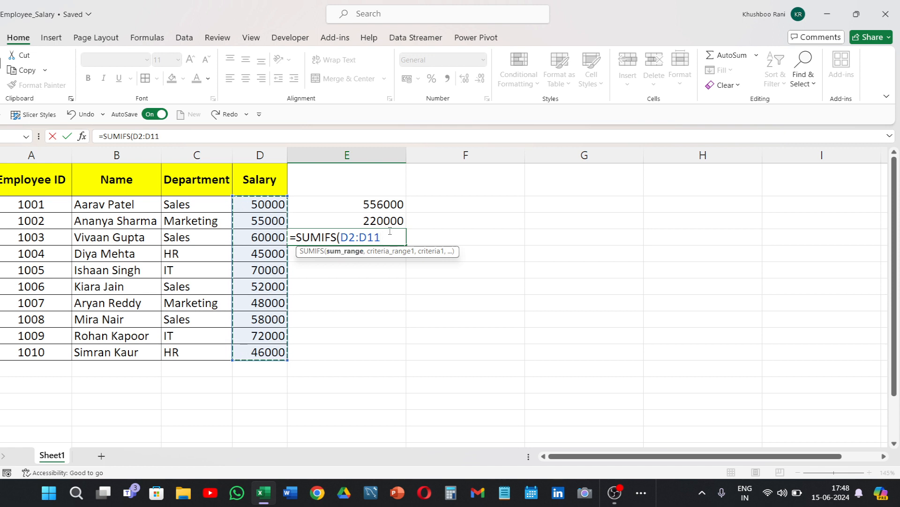
pyautogui.write(',')
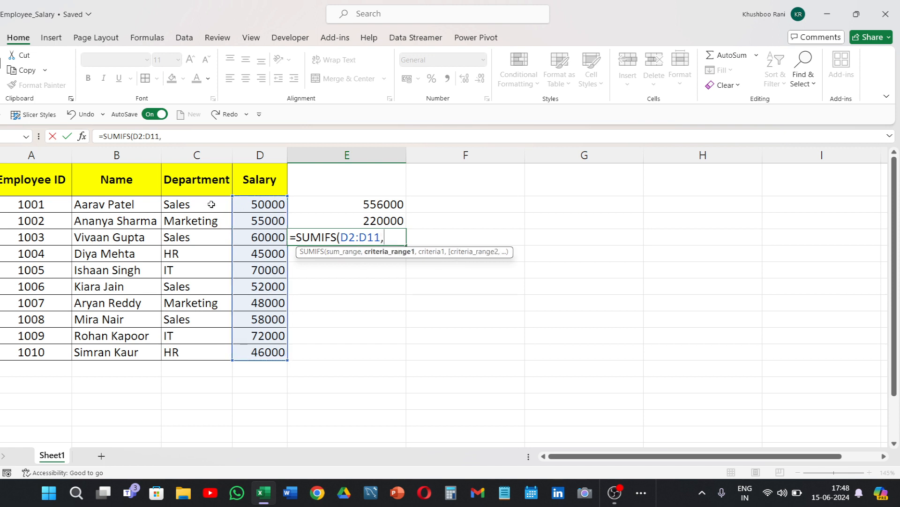
pyautogui.moveTo(211, 204); pyautogui.dragTo(216, 350)
pyautogui.write(',')
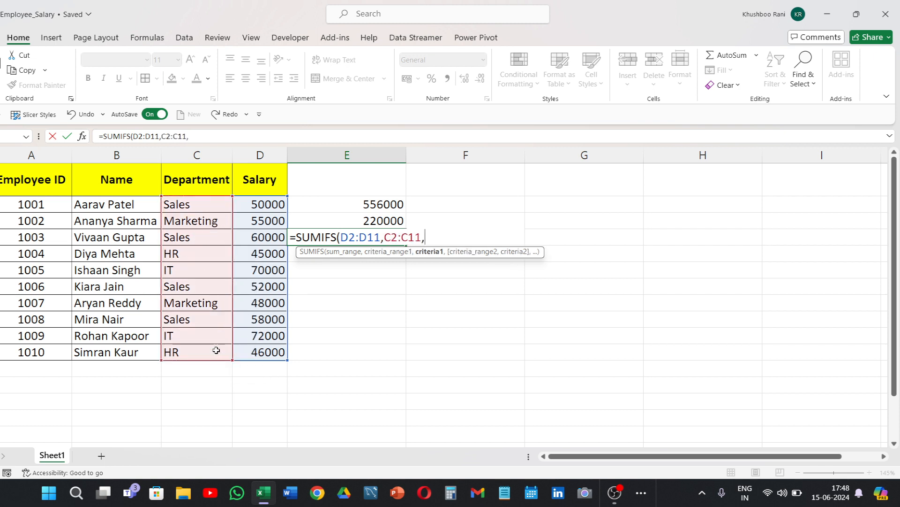
pyautogui.write('\'Sales"')
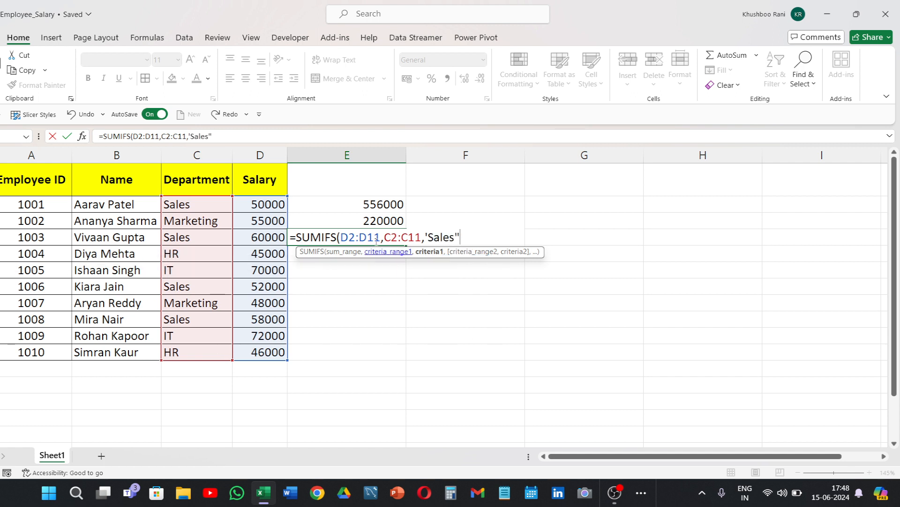
# Enter "Sales" in double quotes as the first criterion of the SUMIFS formula in E4.
pyautogui.click(428, 237)
pyautogui.press('BackSpace')
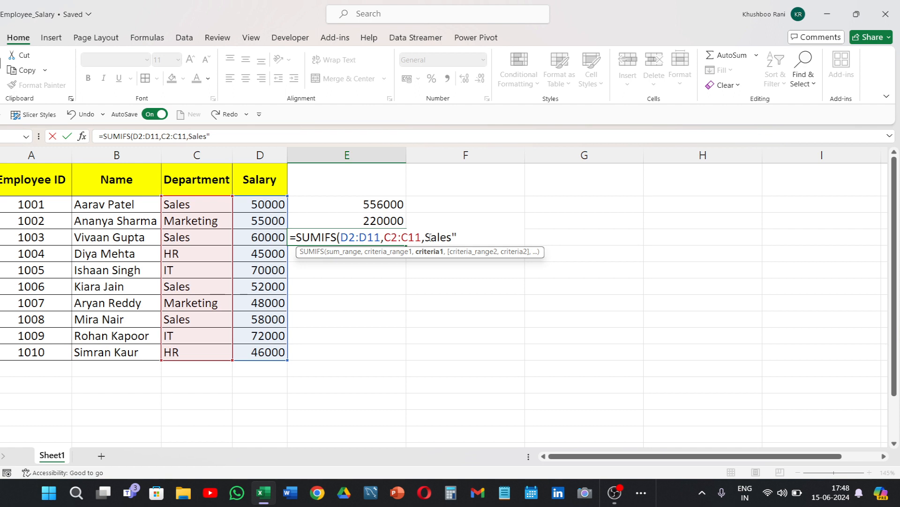
pyautogui.write('"')
pyautogui.click(482, 236)
# Complete the SUMIFS formula in E4 with second criteria range D2:D11 and criterion ">50000".
pyautogui.write(',')
pyautogui.moveTo(269, 206); pyautogui.dragTo(270, 350)
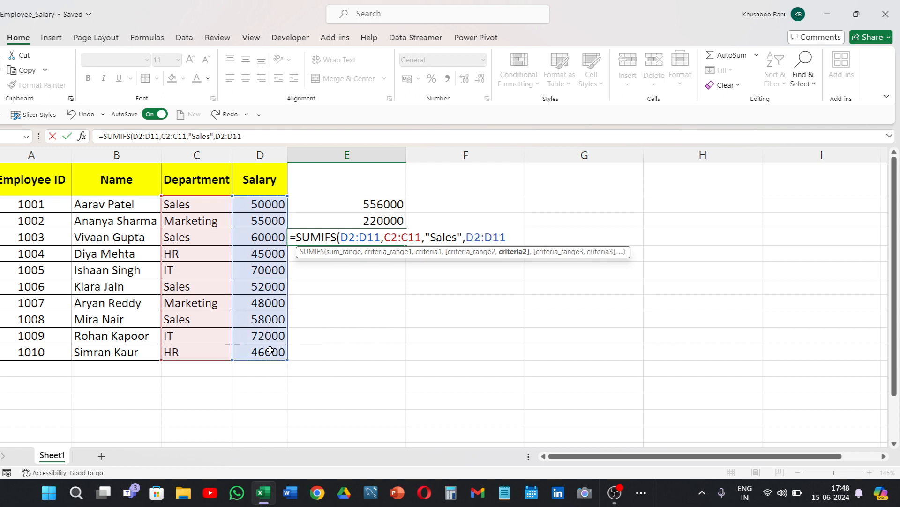
pyautogui.write(',">50000')
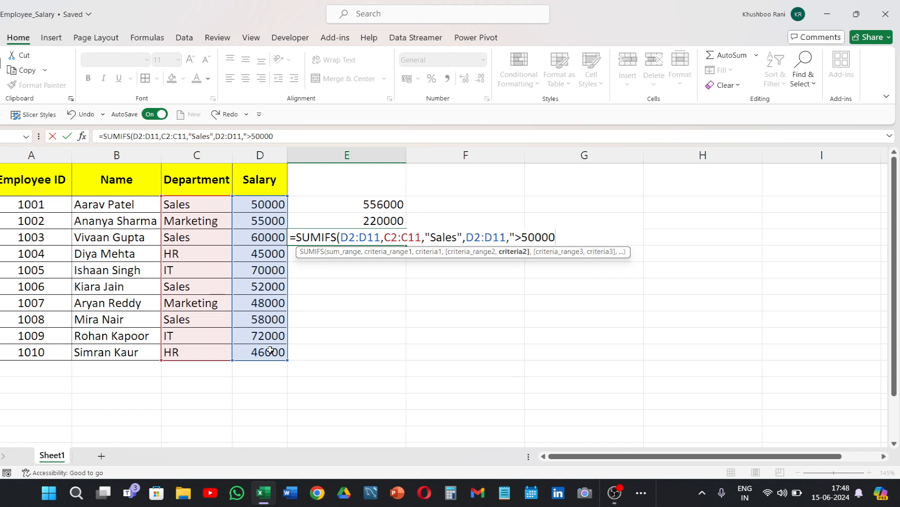
pyautogui.write('")')
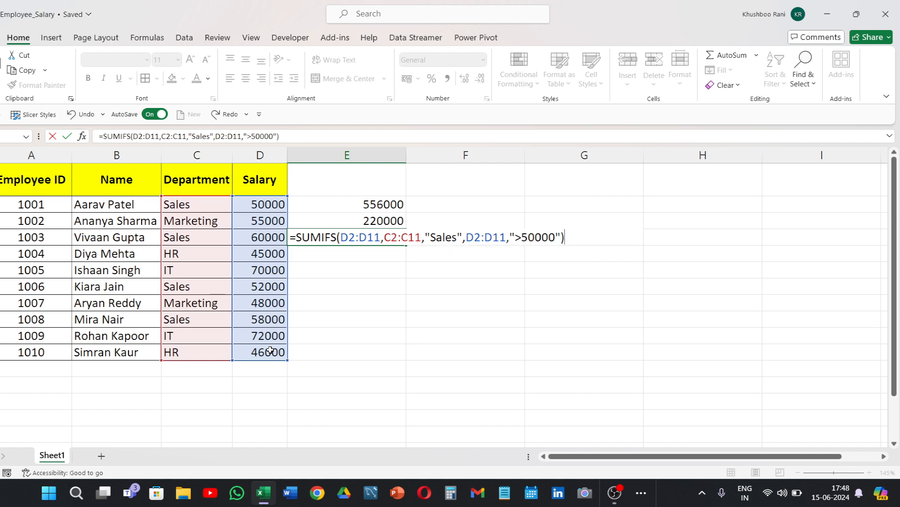
pyautogui.press('Return')
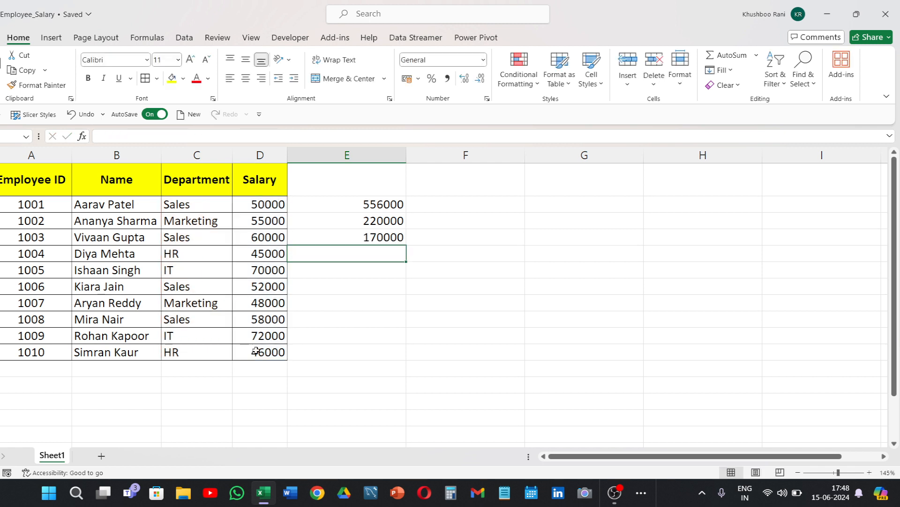
# Check the SUMIFS formula in E4 against the individual salaries of the Sales employees.
pyautogui.click(303, 234)
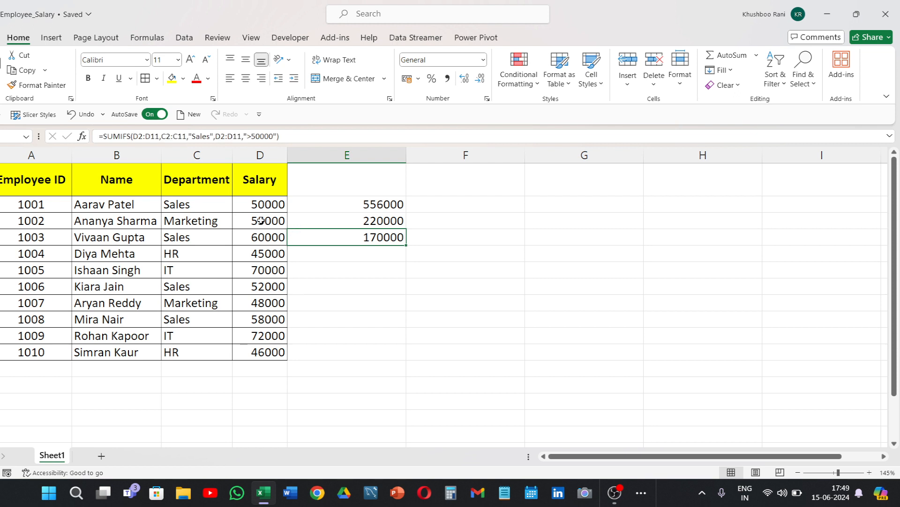
pyautogui.click(229, 204)
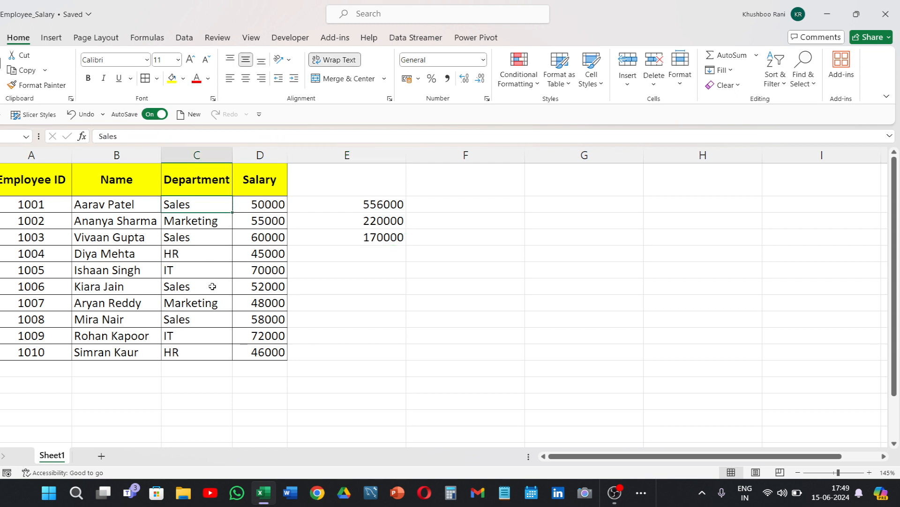
pyautogui.click(270, 287)
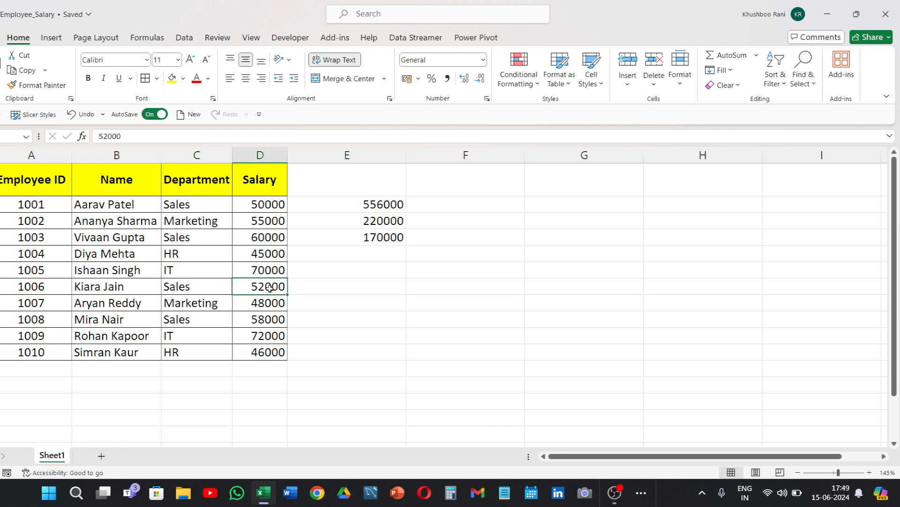
pyautogui.click(266, 320)
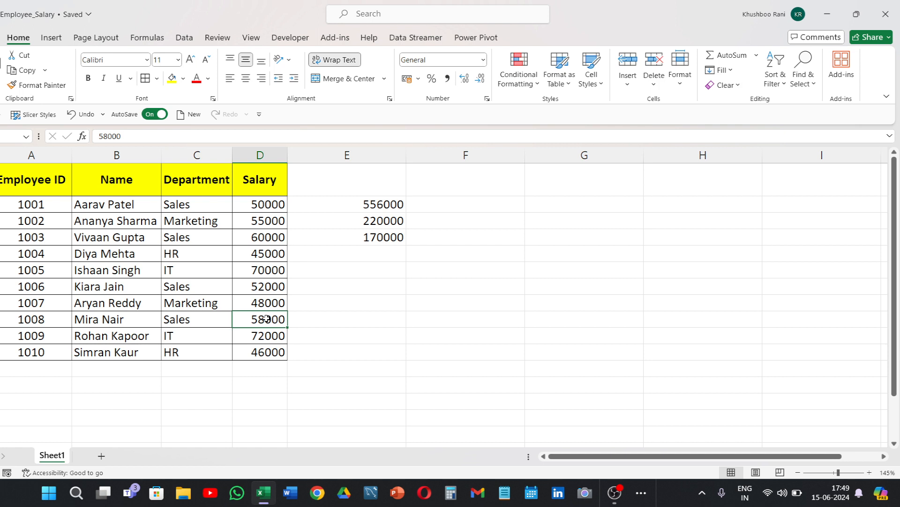
pyautogui.click(259, 286)
pyautogui.click(266, 315)
pyautogui.click(264, 289)
pyautogui.click(269, 319)
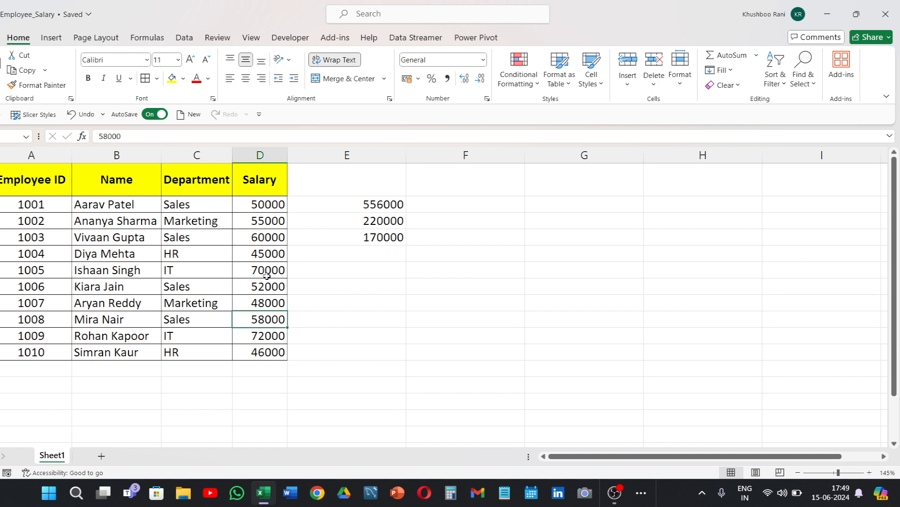
pyautogui.click(272, 204)
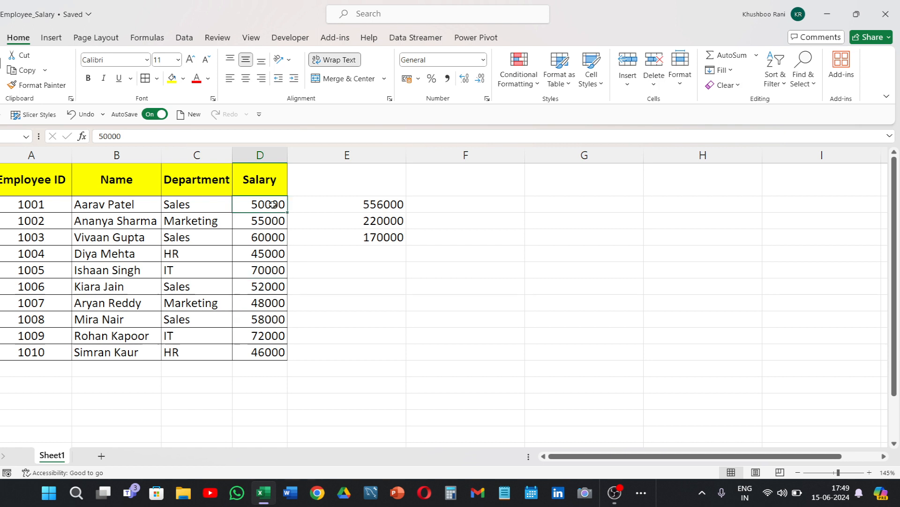
pyautogui.click(356, 236)
pyautogui.click(375, 306)
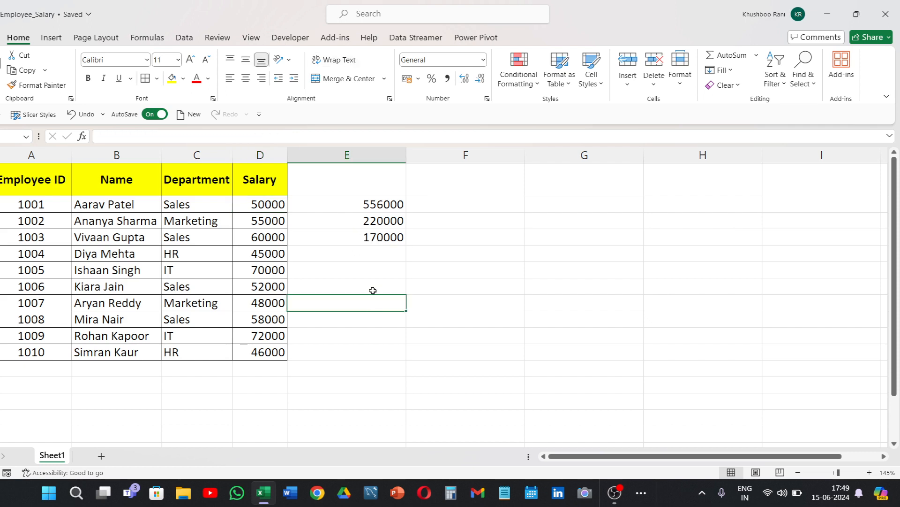